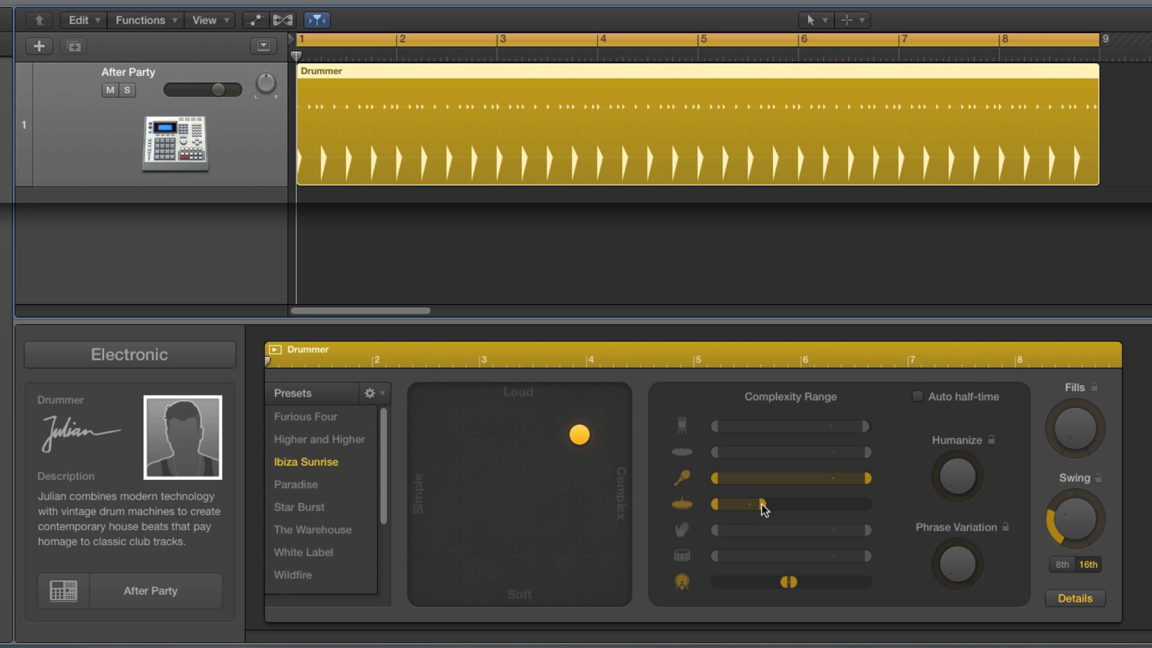
Step: Widen the bottom percussion complexity range to full and move the XY puck toward Complex
left_click_drag(791, 583, 713, 583)
left_click_drag(583, 440, 628, 442)
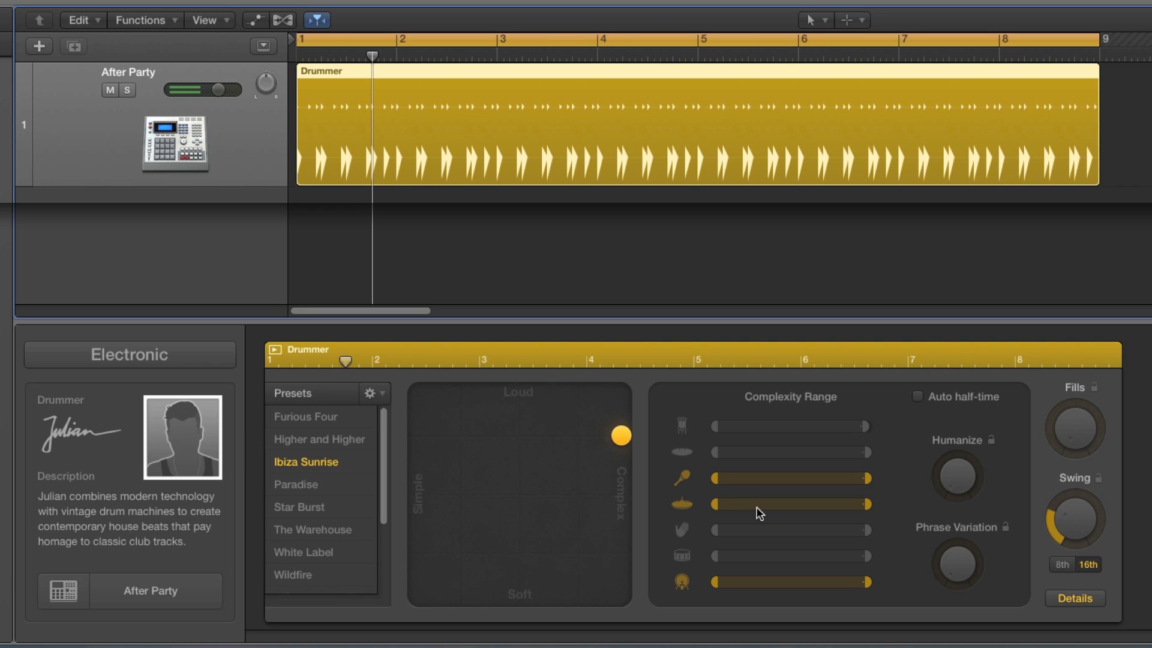
Step: Mute the shaker and cymbal parts so only the kick plays, briefly checking the Details sliders
left_click(685, 480)
left_click(682, 504)
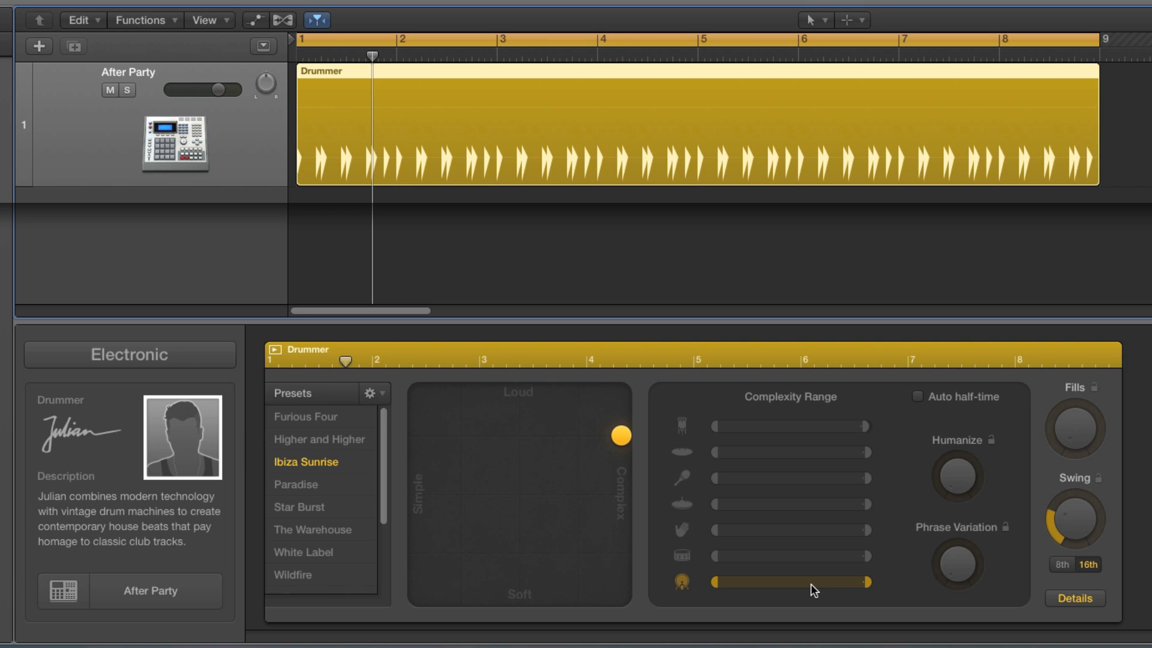
left_click_drag(870, 581, 879, 582)
left_click(1056, 600)
left_click(1051, 598)
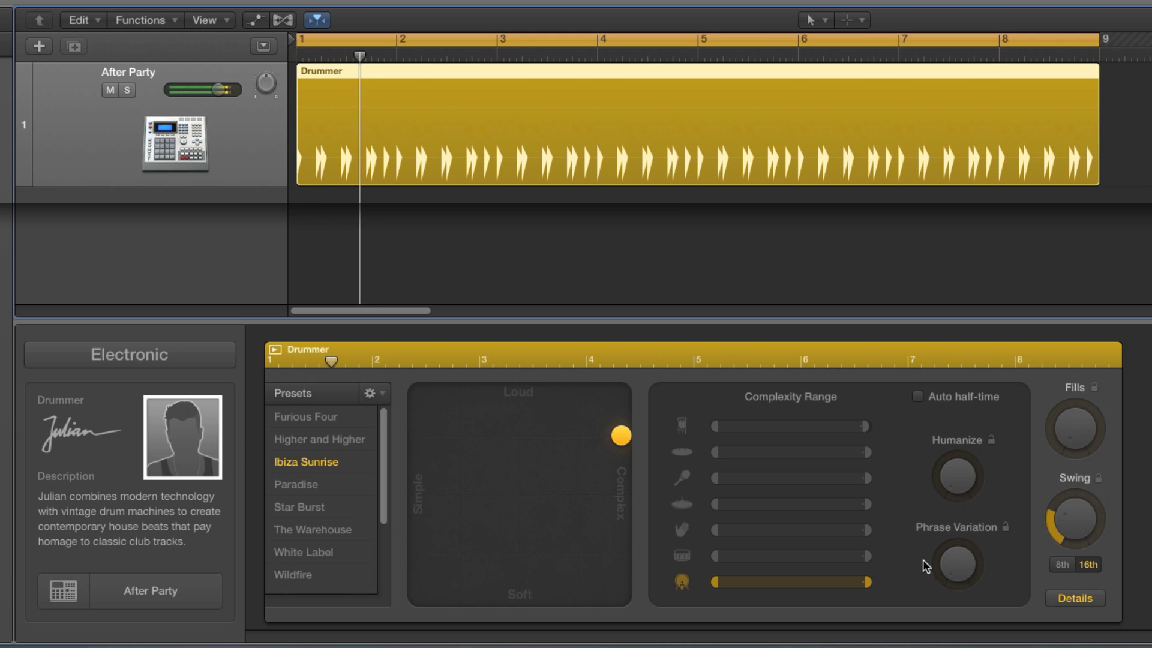
left_click_drag(859, 581, 855, 581)
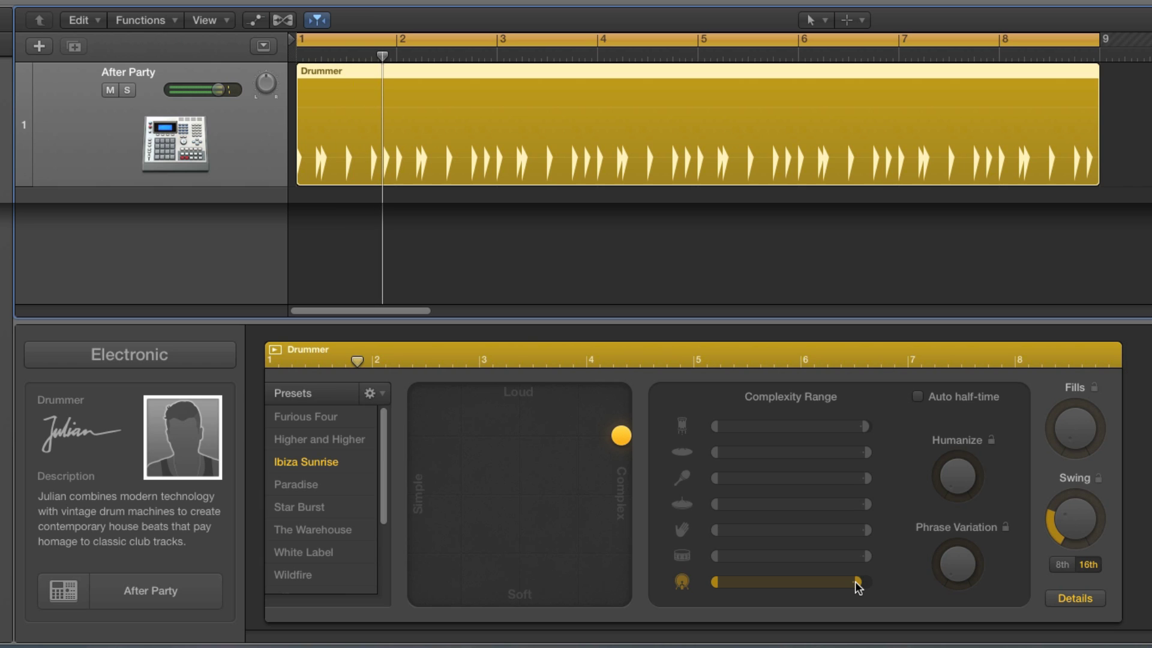
left_click_drag(855, 581, 842, 582)
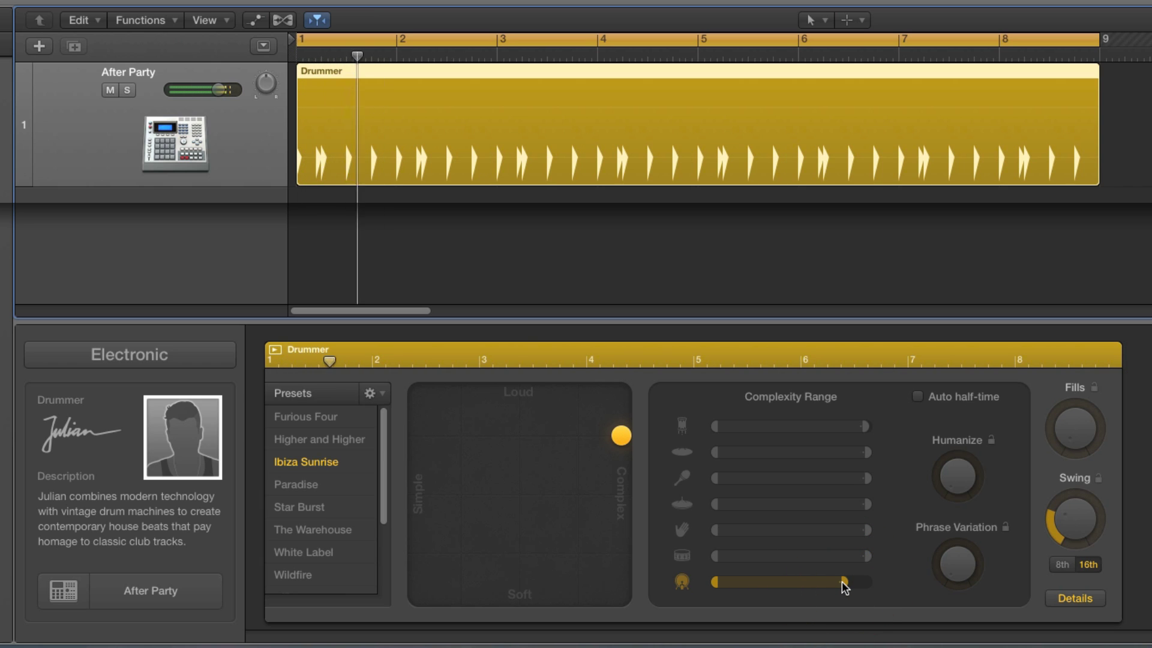
left_click_drag(842, 582, 806, 585)
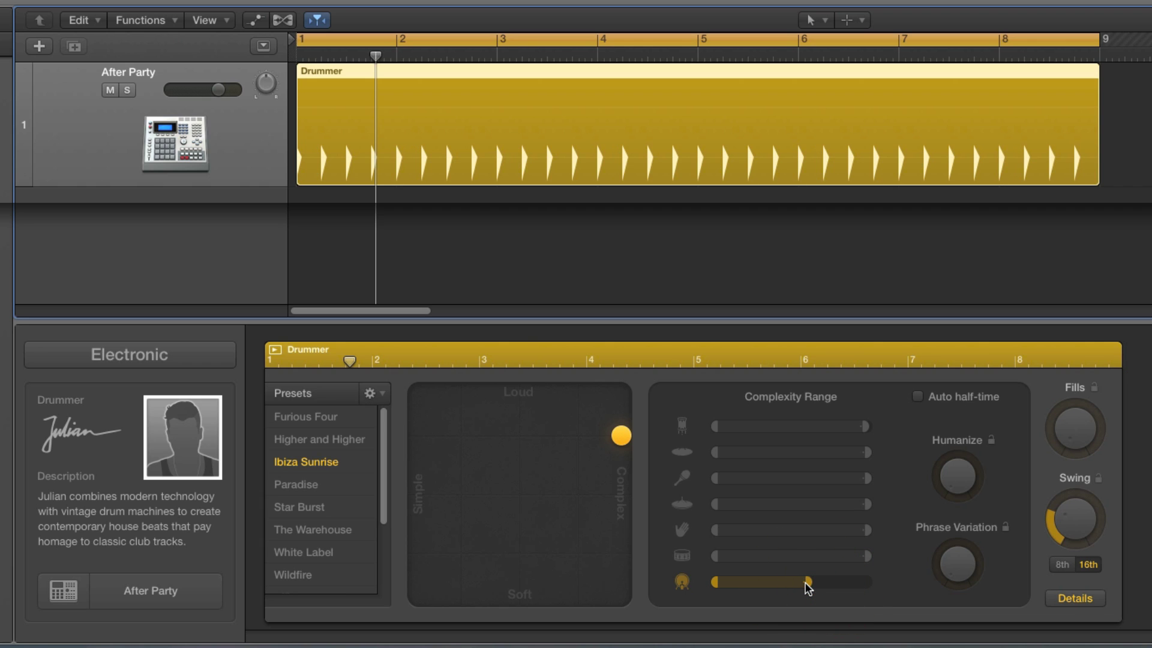
key("space")
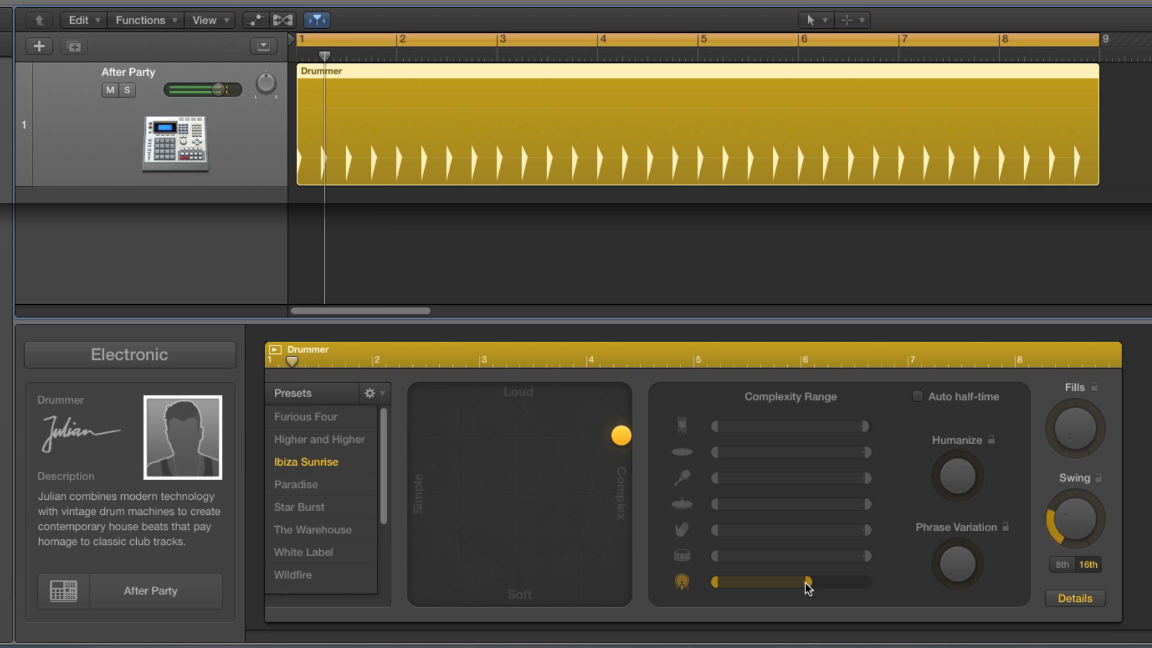
left_click_drag(806, 583, 744, 586)
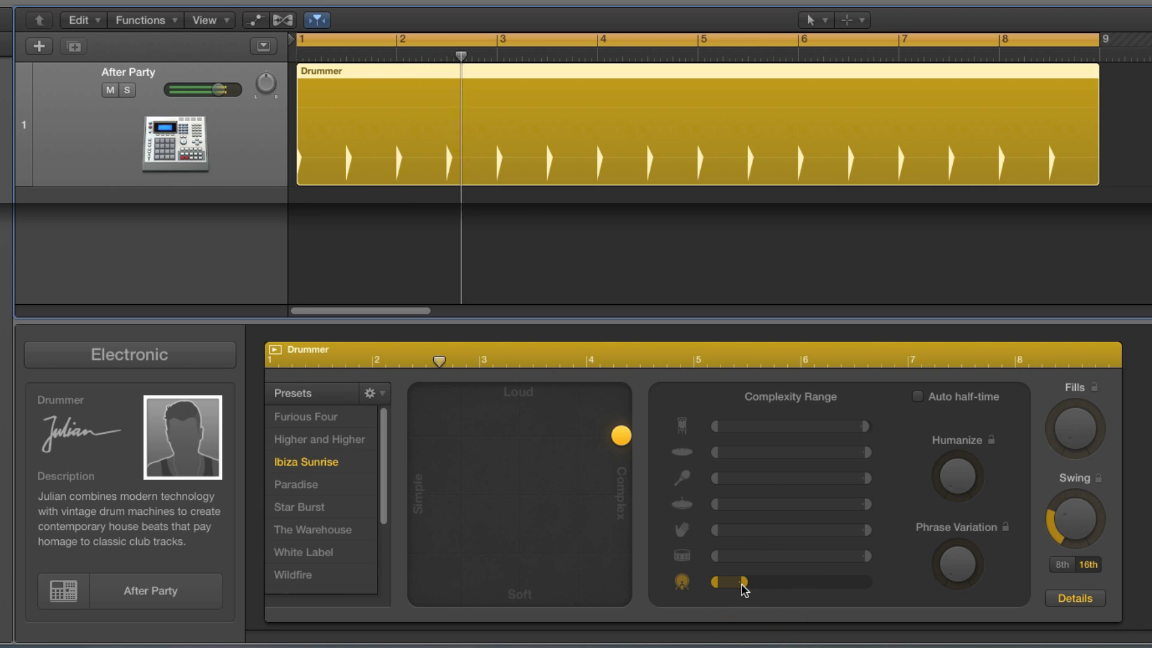
left_click_drag(742, 584, 719, 585)
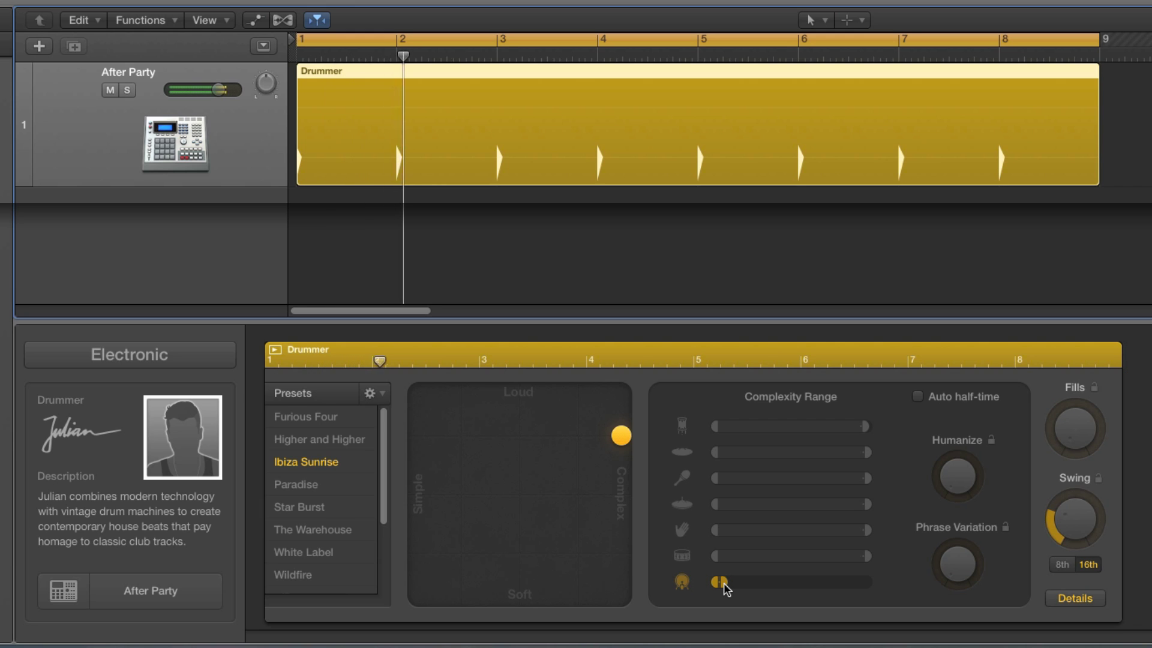
left_click_drag(725, 583, 871, 588)
left_click(872, 582)
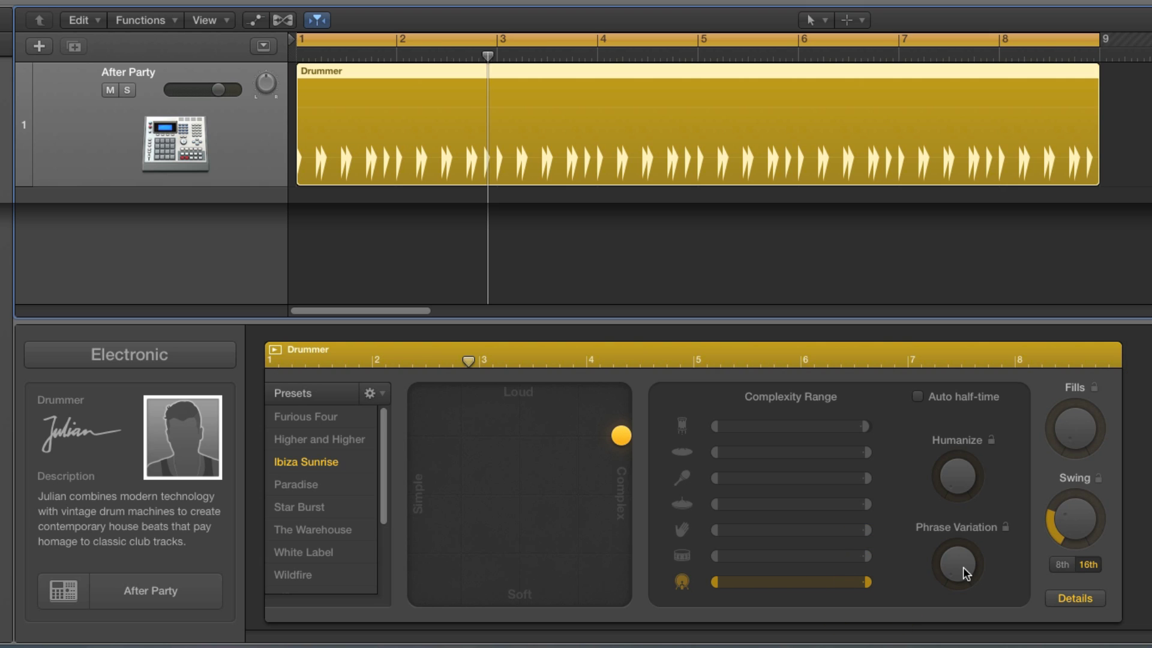
Step: Raise the Phrase Variation knob through repeated small adjustments
left_click_drag(961, 568, 962, 569)
left_click(959, 568)
left_click(958, 566)
left_click(957, 564)
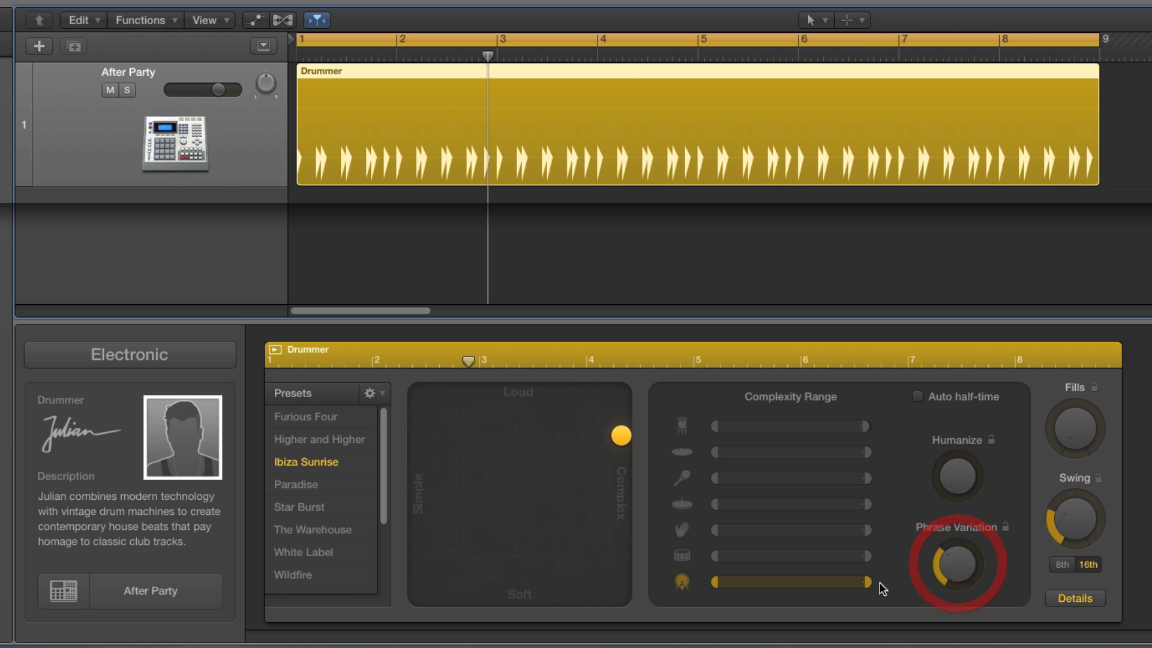
left_click(953, 567)
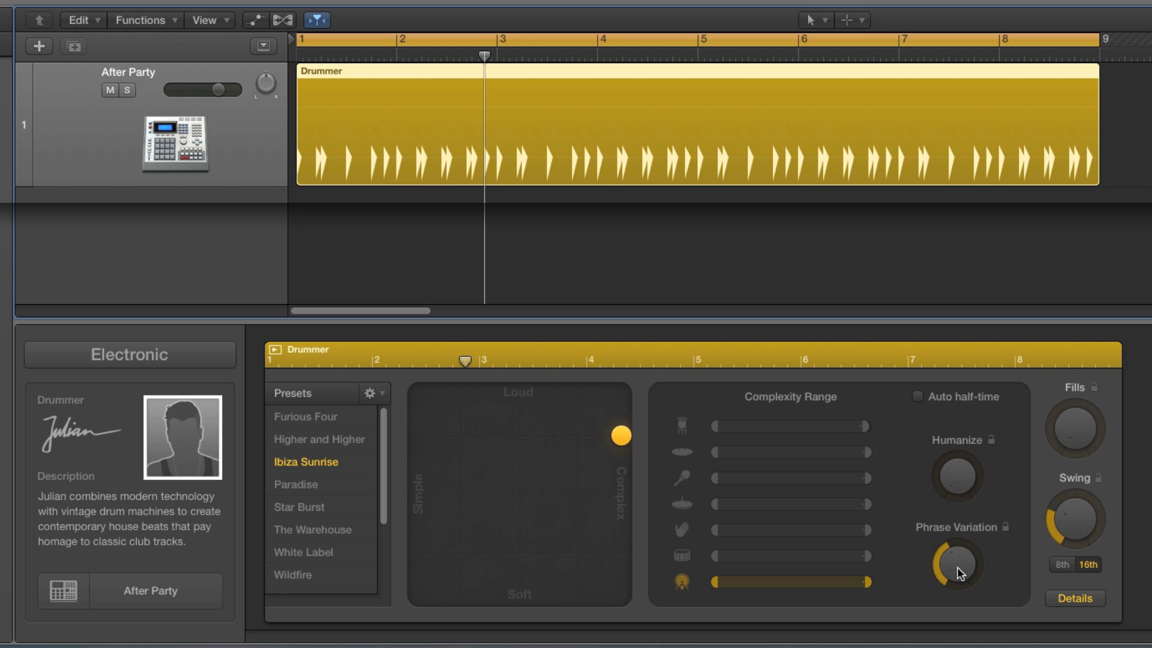
left_click(958, 565)
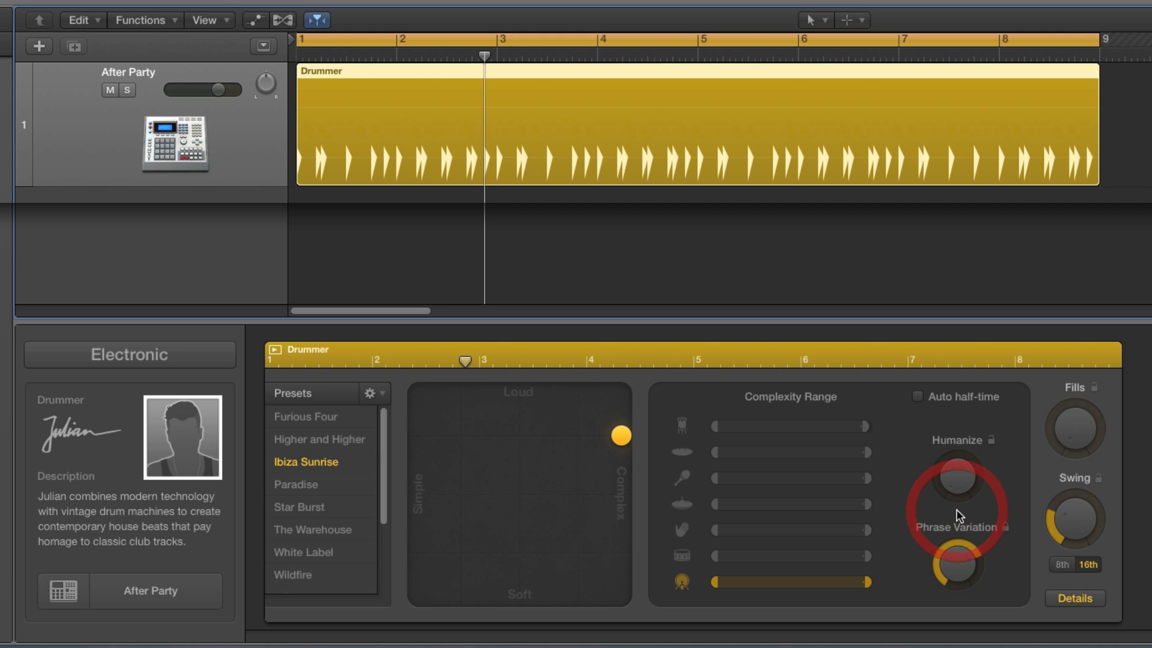
left_click(953, 563)
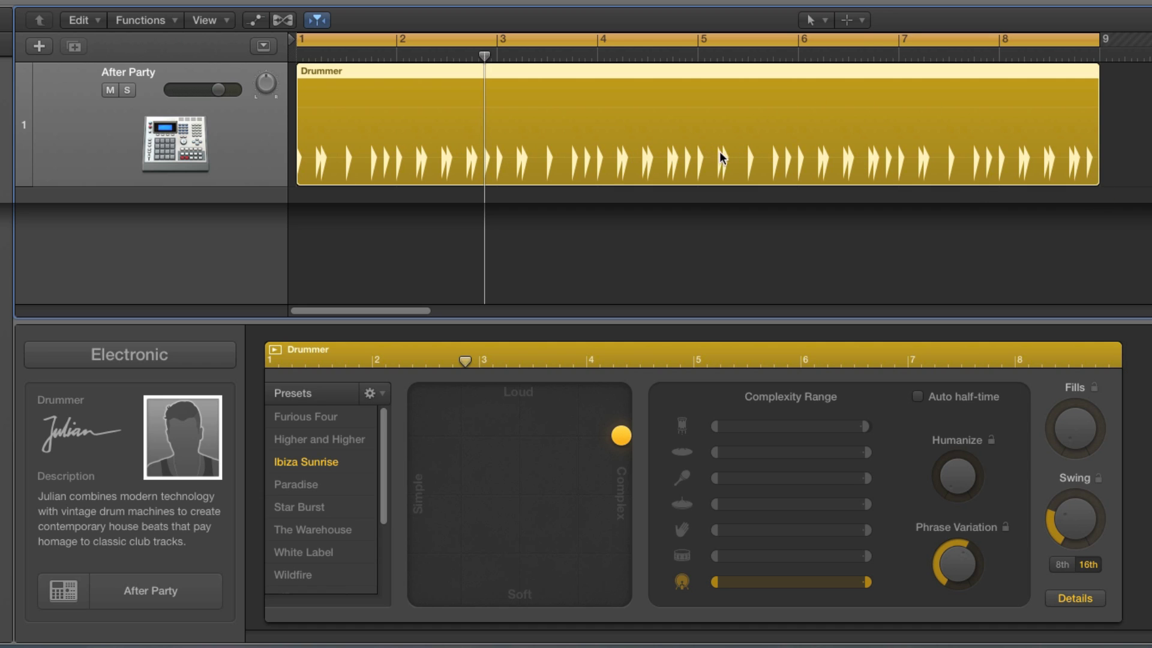
Step: Try shortening the Drummer region to bar 5, then re-click the XY pad puck
mouse_move(1095, 170)
left_mouse_down()
mouse_move(700, 168)
mouse_move(1099, 173)
left_mouse_up()
left_click(621, 437)
left_click(621, 439)
left_click(621, 438)
Step: Nudge the puck slightly louder, zero Phrase Variation, and slightly lower the kick's complexity ceiling
left_click(628, 435)
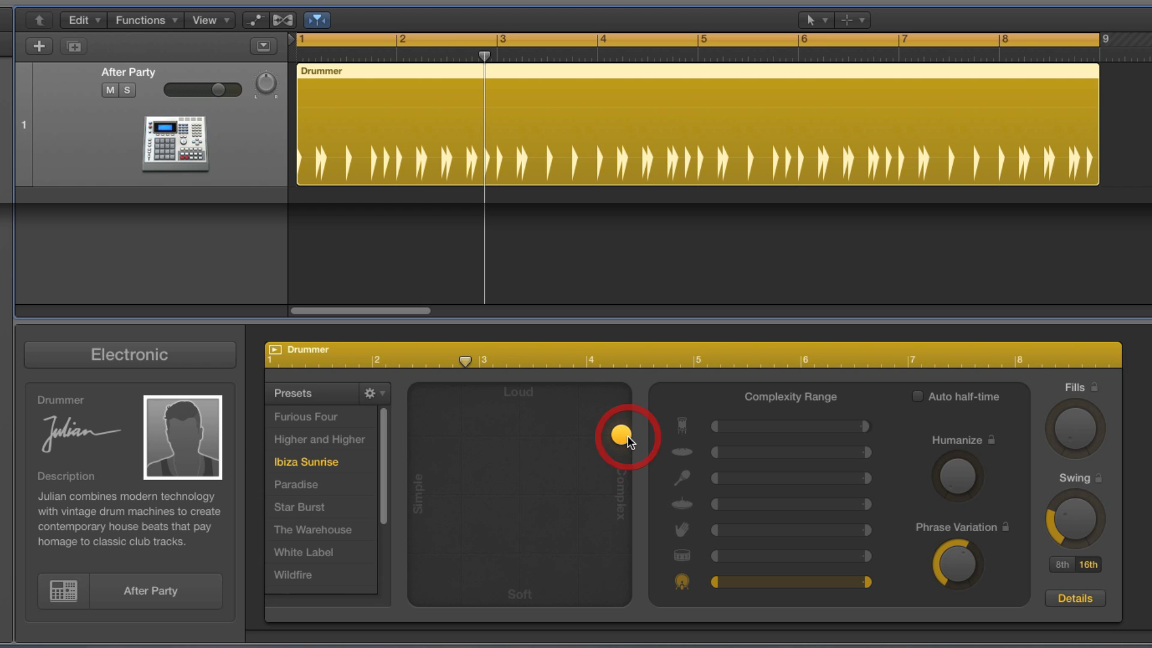
left_click_drag(627, 435, 625, 432)
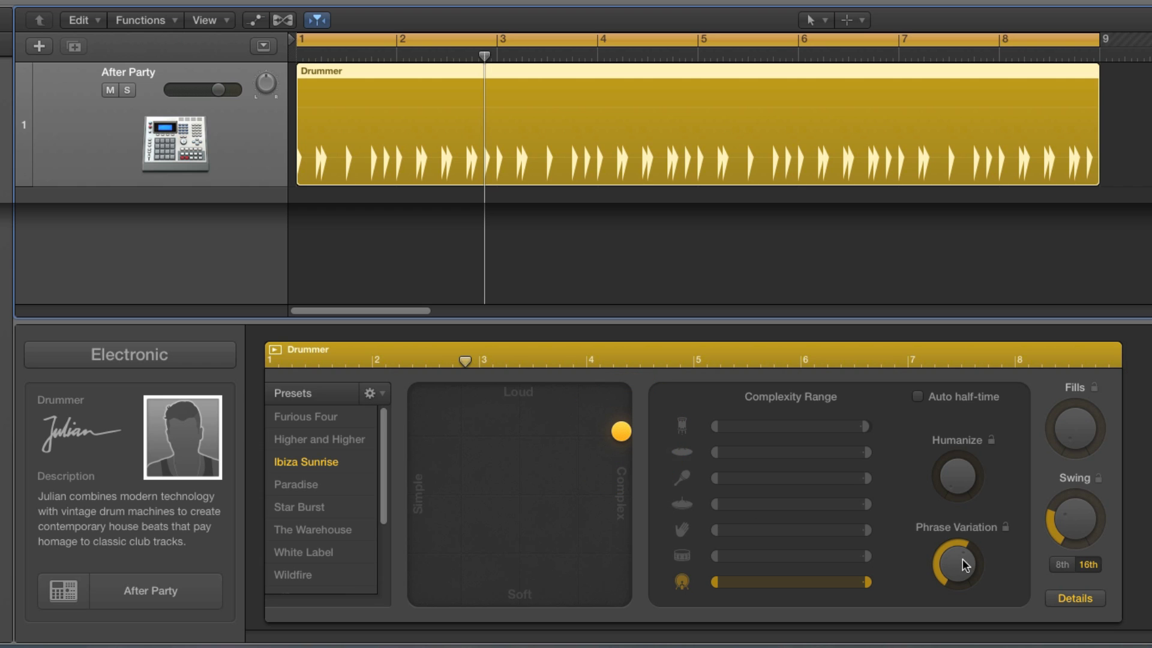
left_click_drag(958, 579, 955, 585)
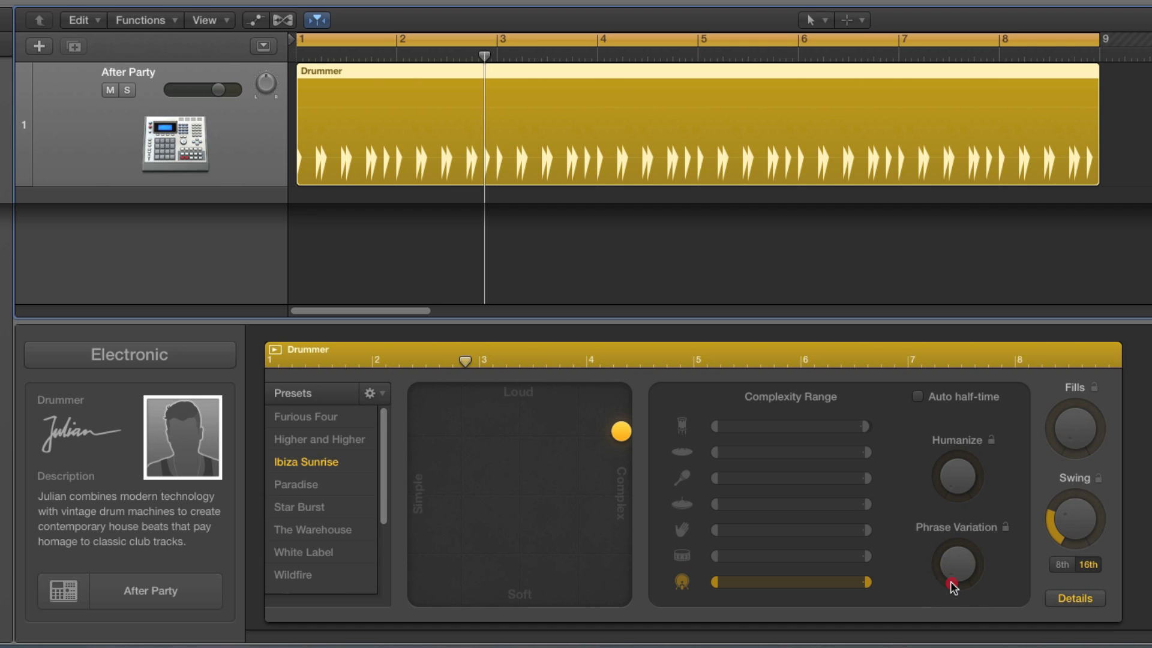
left_click_drag(868, 582, 855, 582)
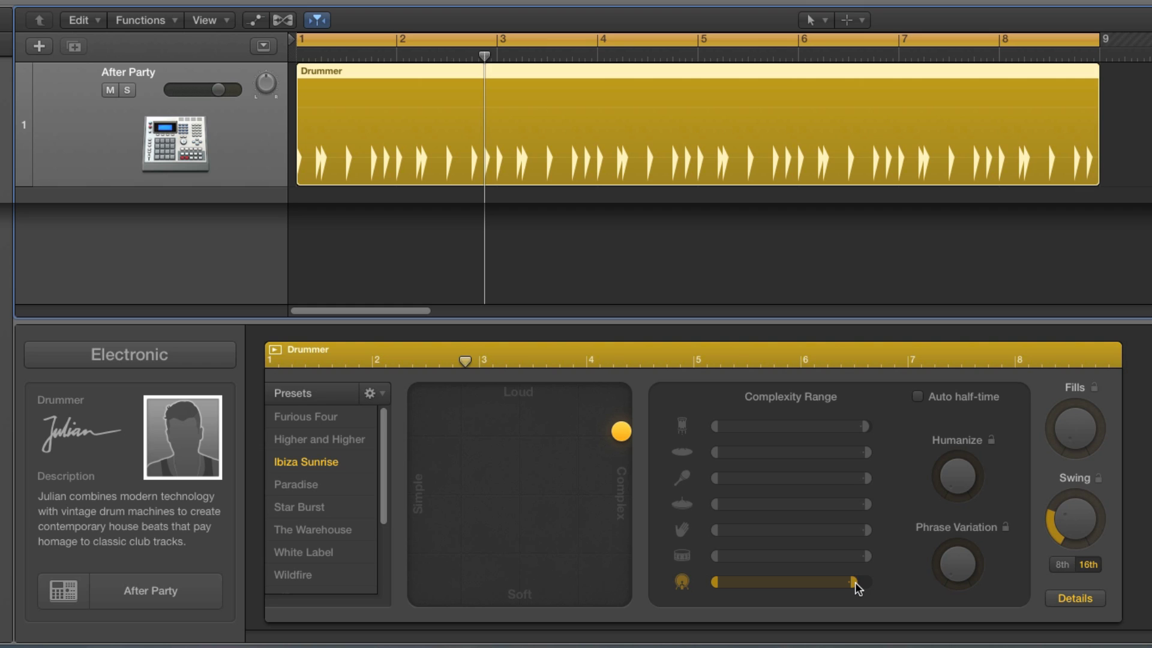
Step: Turn Phrase Variation to maximum, back to zero, and pull the kick range to about 75%
left_click_drag(953, 571, 947, 503)
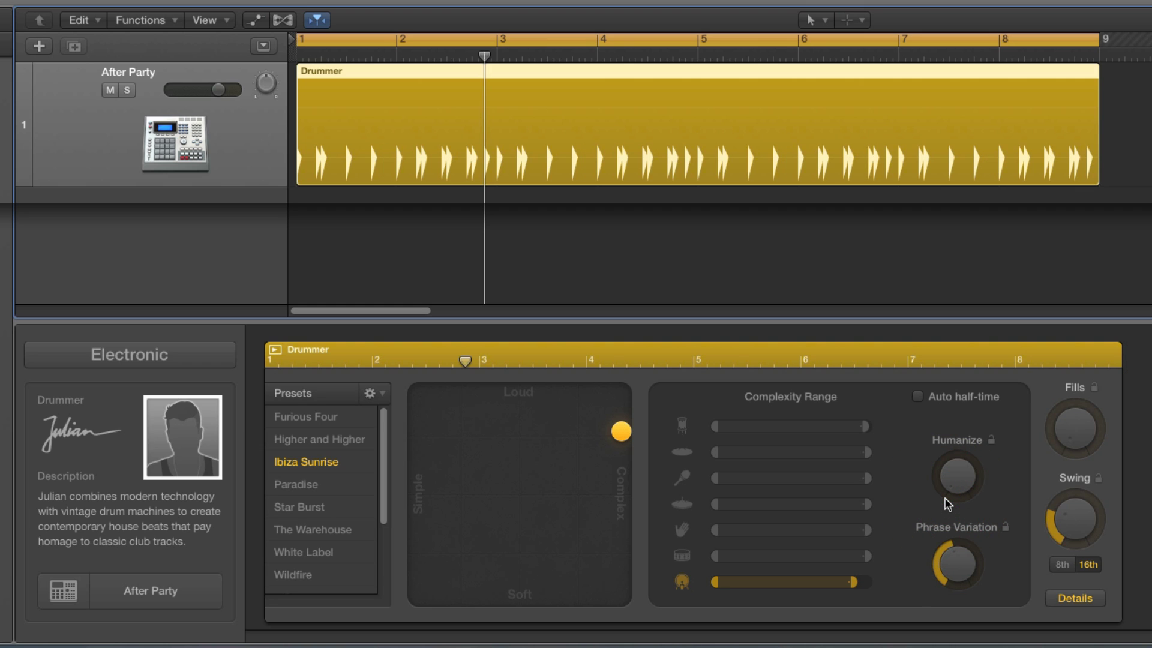
left_click_drag(952, 559, 953, 547)
left_click(622, 433)
left_click(623, 435)
left_click(958, 573)
left_click_drag(960, 557, 960, 597)
left_click_drag(851, 582, 830, 589)
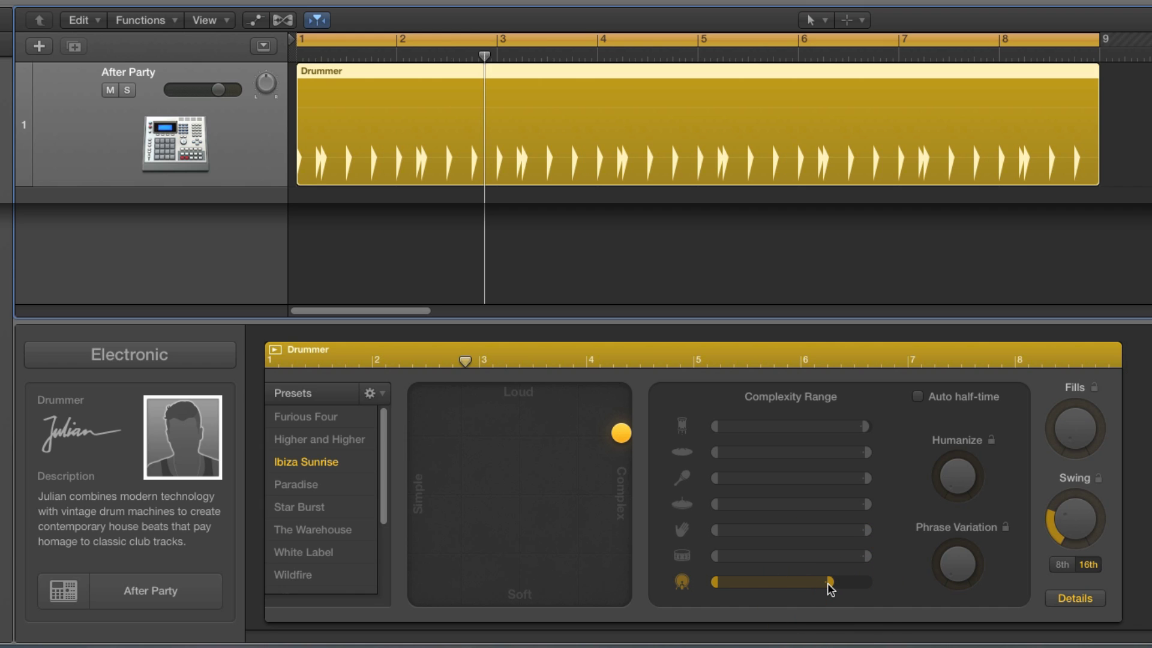
Step: Play back from the beginning while raising Phrase Variation again
key("Return")
key("space")
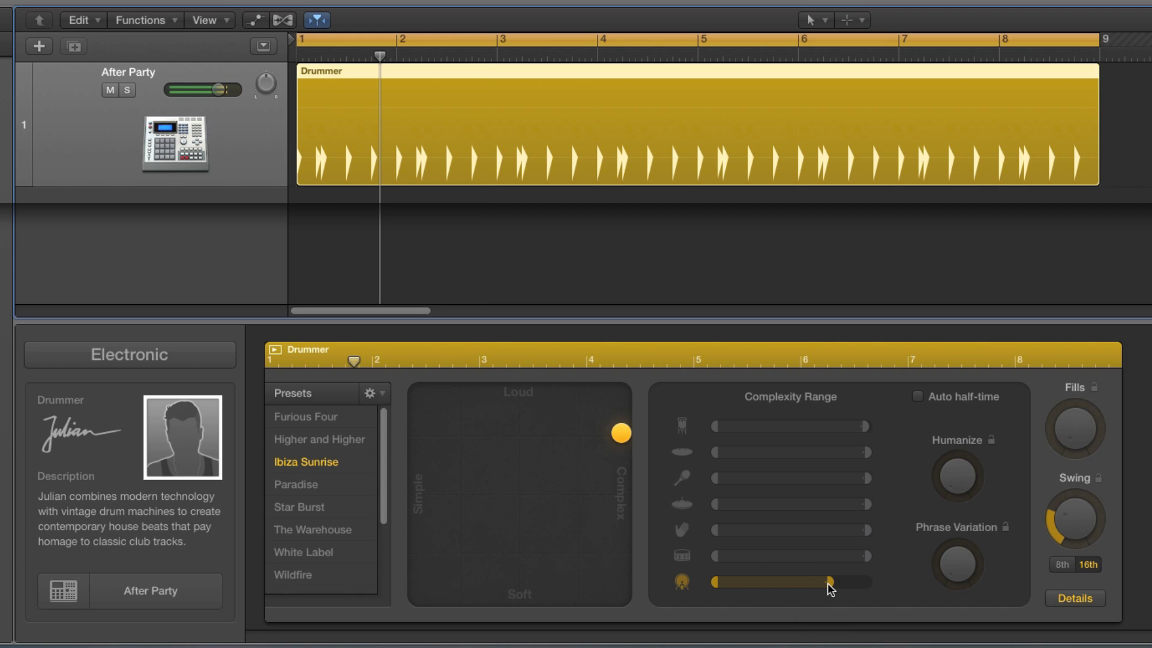
left_click_drag(958, 591, 956, 566)
left_click_drag(955, 487, 953, 475)
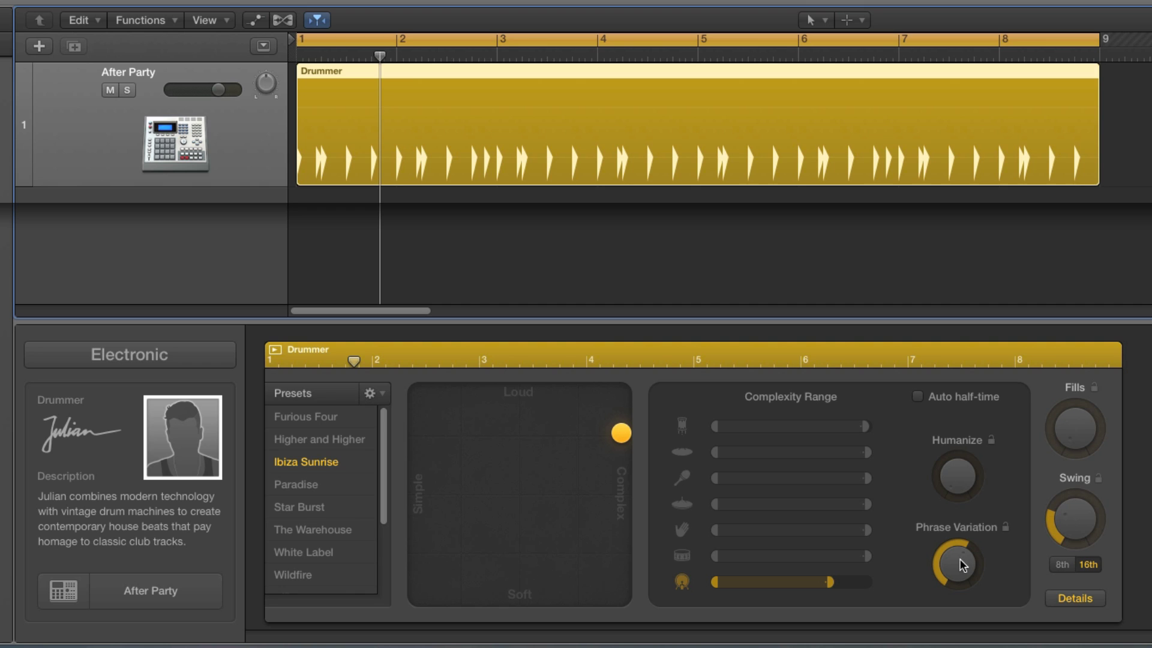
left_click_drag(956, 546, 957, 545)
left_click_drag(958, 556, 960, 571)
left_click(959, 559)
Step: Narrow the kick range slightly, raise Phrase Variation, and re-click the XY puck to regenerate hits
left_click_drag(961, 576, 958, 584)
left_click_drag(830, 582, 818, 582)
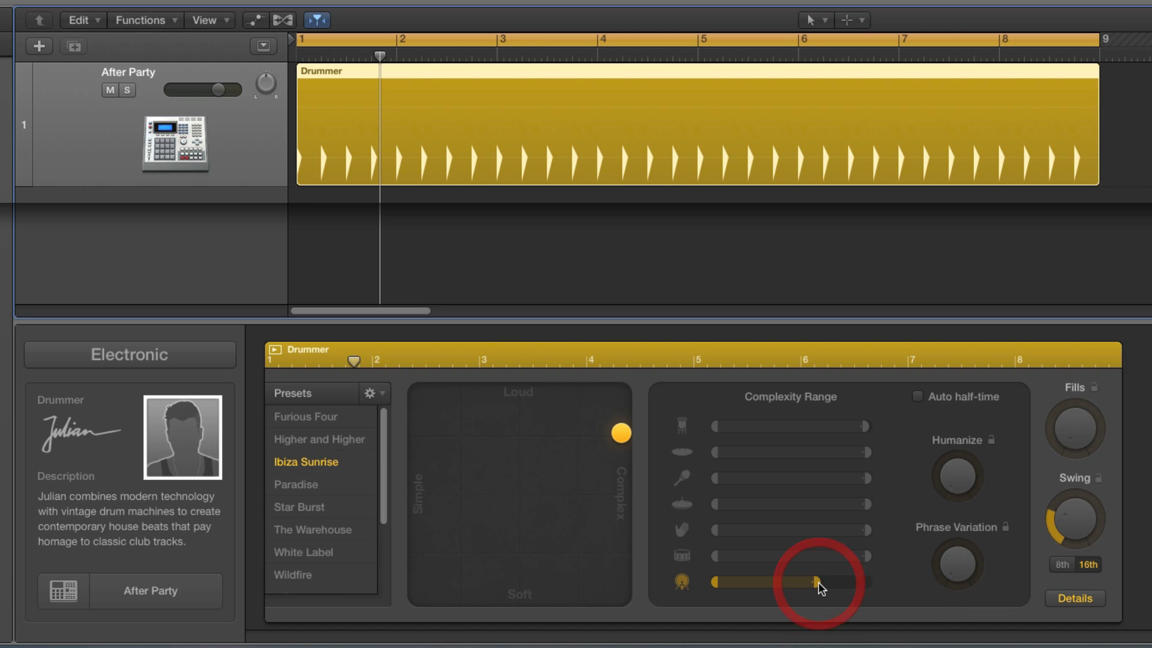
left_click_drag(956, 570, 949, 455)
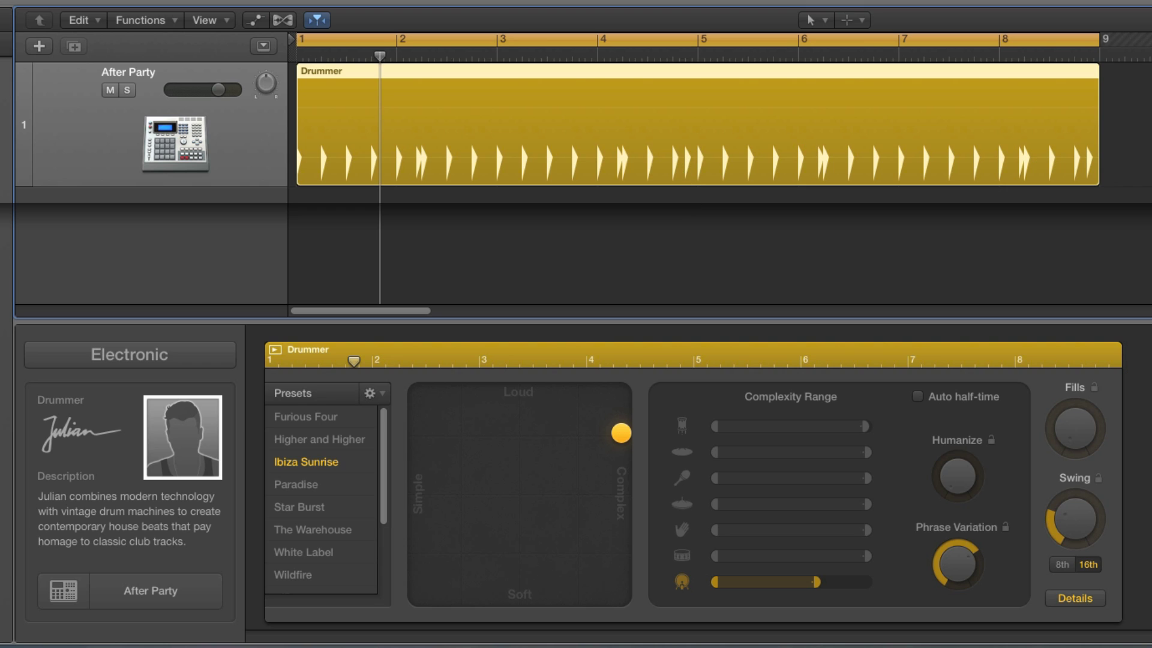
left_click_drag(622, 435, 624, 435)
left_click(625, 435)
left_click(624, 432)
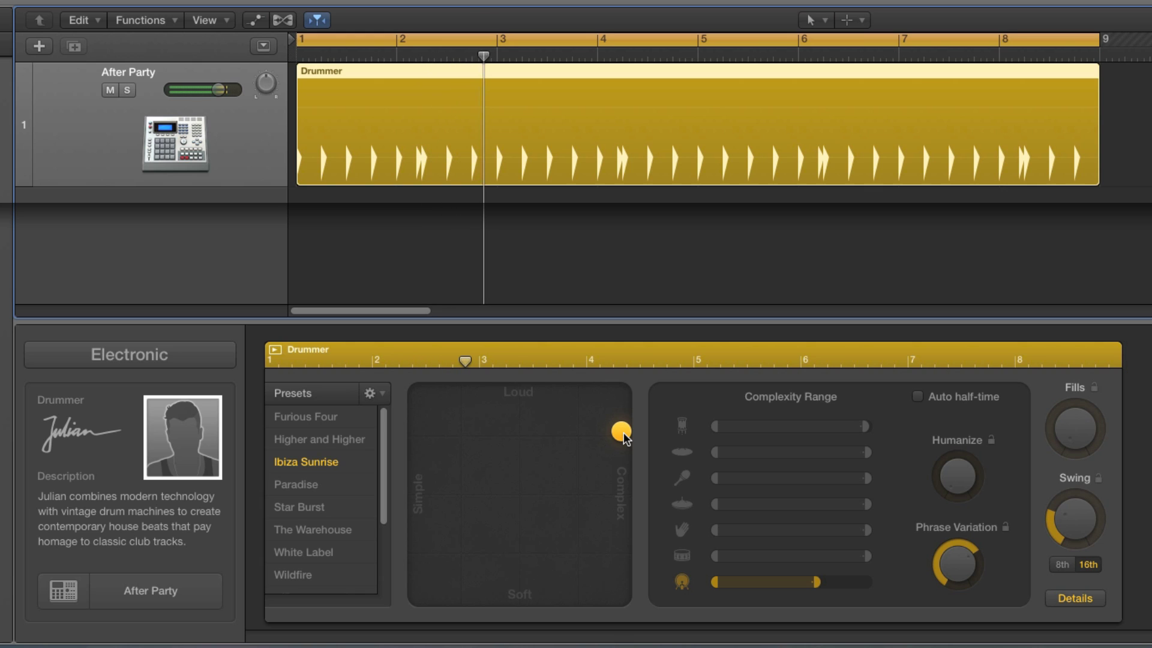
Step: Drop the kick's complexity ceiling to about half, tweak Humanize, and raise Phrase Variation again
left_click_drag(961, 560, 942, 577)
left_click_drag(816, 581, 814, 584)
left_click_drag(950, 458, 955, 449)
left_click_drag(958, 562, 956, 585)
left_click_drag(812, 583, 791, 582)
left_click_drag(956, 560, 957, 419)
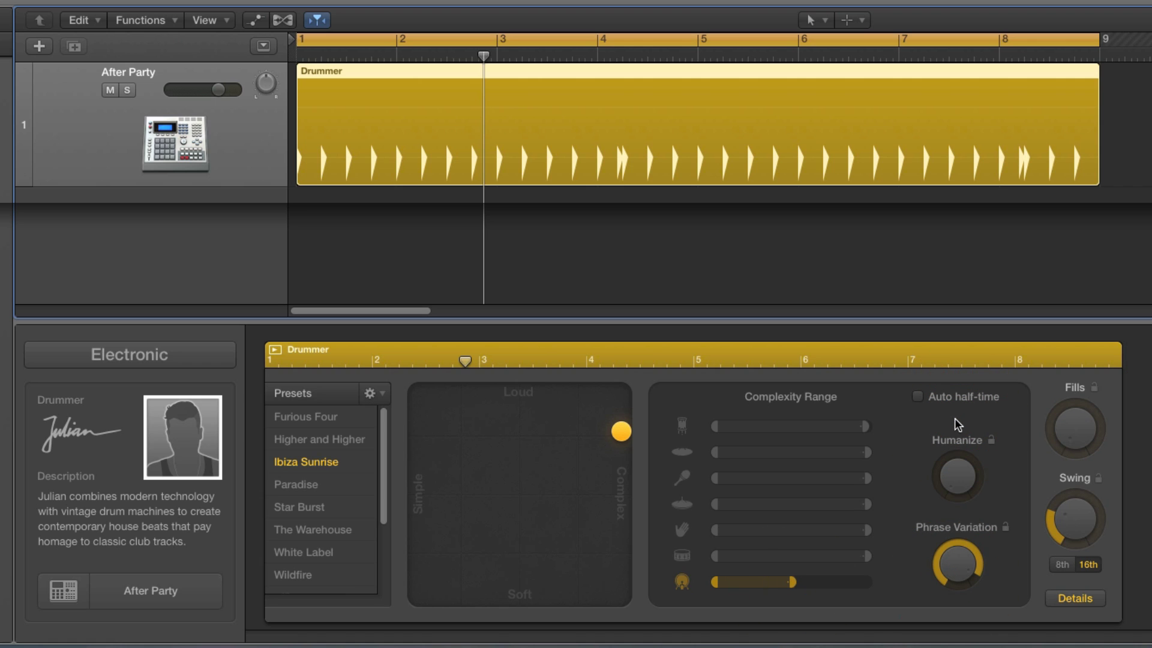
left_click(791, 585)
Step: Zero Phrase Variation, open the kick's complexity range fully, then set Phrase Variation low-moderate
left_click_drag(954, 557, 957, 563)
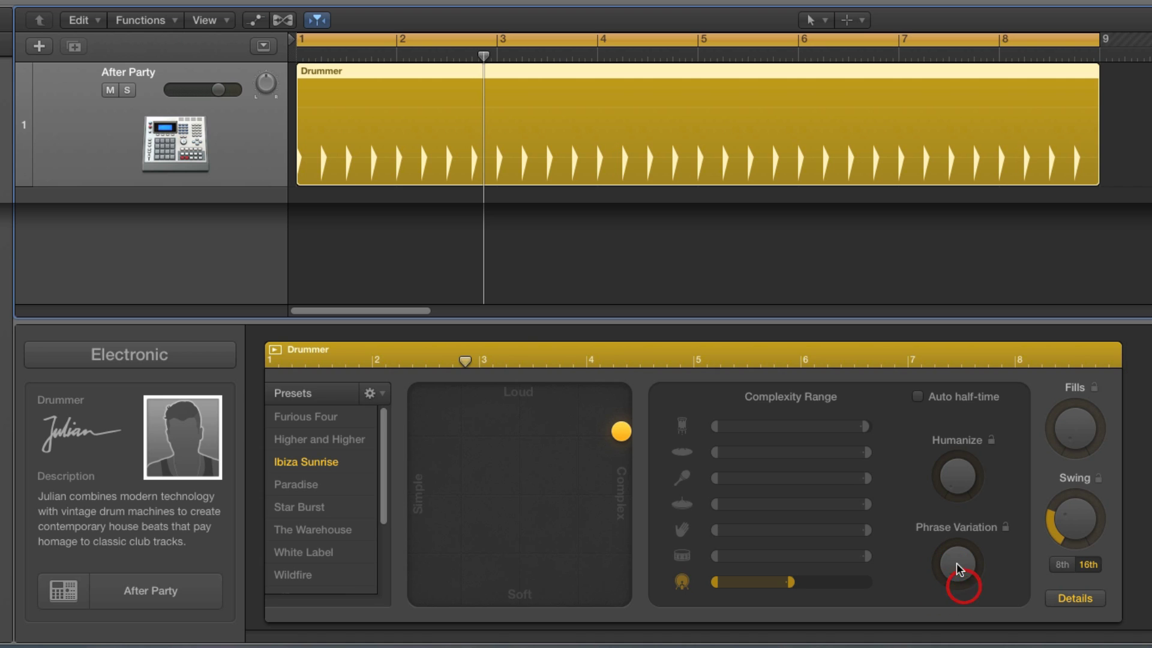
mouse_move(789, 583)
left_mouse_down()
mouse_move(752, 589)
mouse_move(874, 592)
left_mouse_up()
left_click_drag(954, 571, 934, 488)
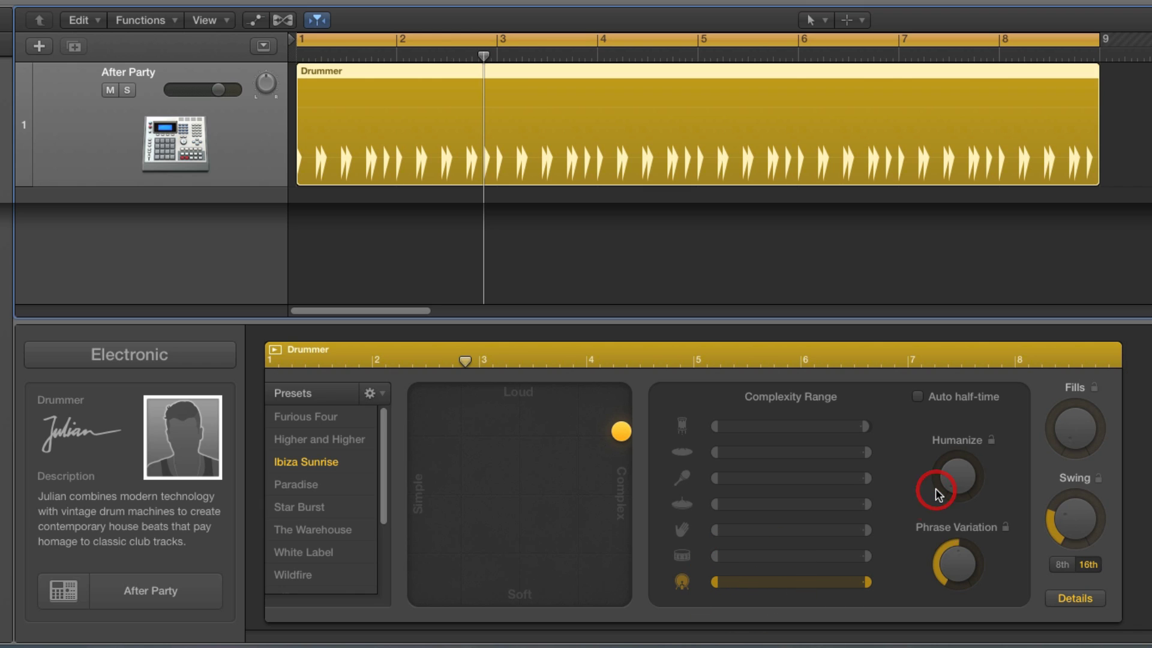
mouse_move(956, 565)
left_mouse_down()
mouse_move(949, 545)
mouse_move(955, 570)
left_mouse_up()
mouse_move(944, 570)
left_mouse_down()
mouse_move(944, 559)
mouse_move(946, 576)
left_mouse_up()
Step: Nudge Phrase Variation, show the kit, then try adding and removing cymbals, shaker and hi-hat
left_click(947, 576)
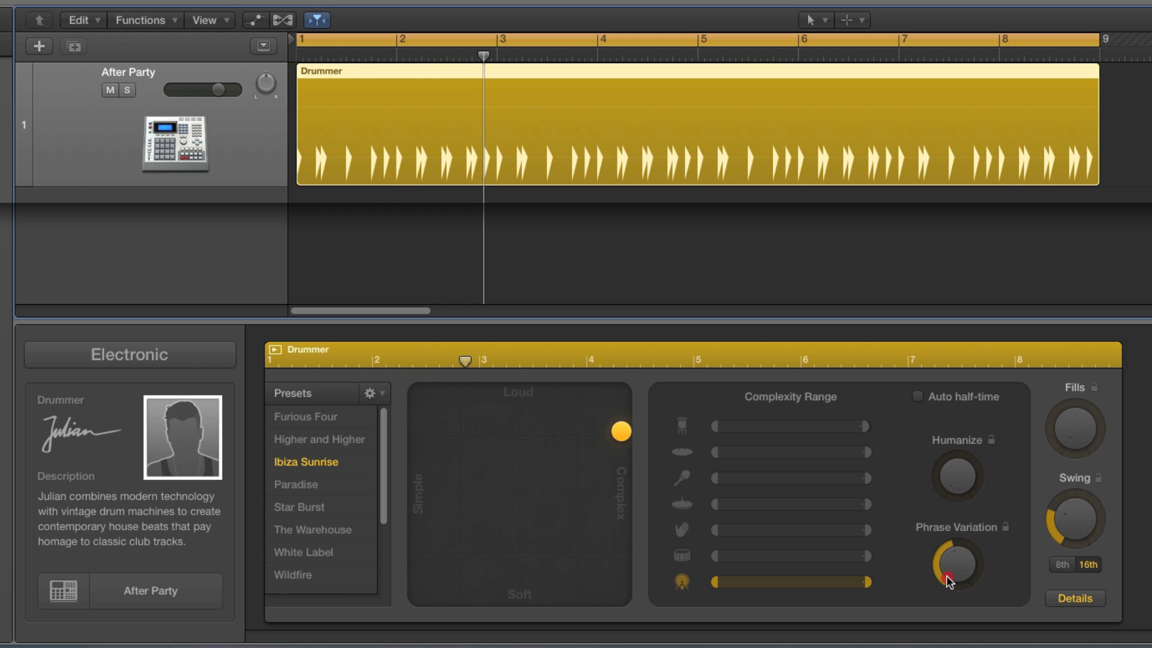
left_click(949, 581)
left_click(1076, 598)
left_click(809, 490)
left_click(750, 487)
left_click(689, 488)
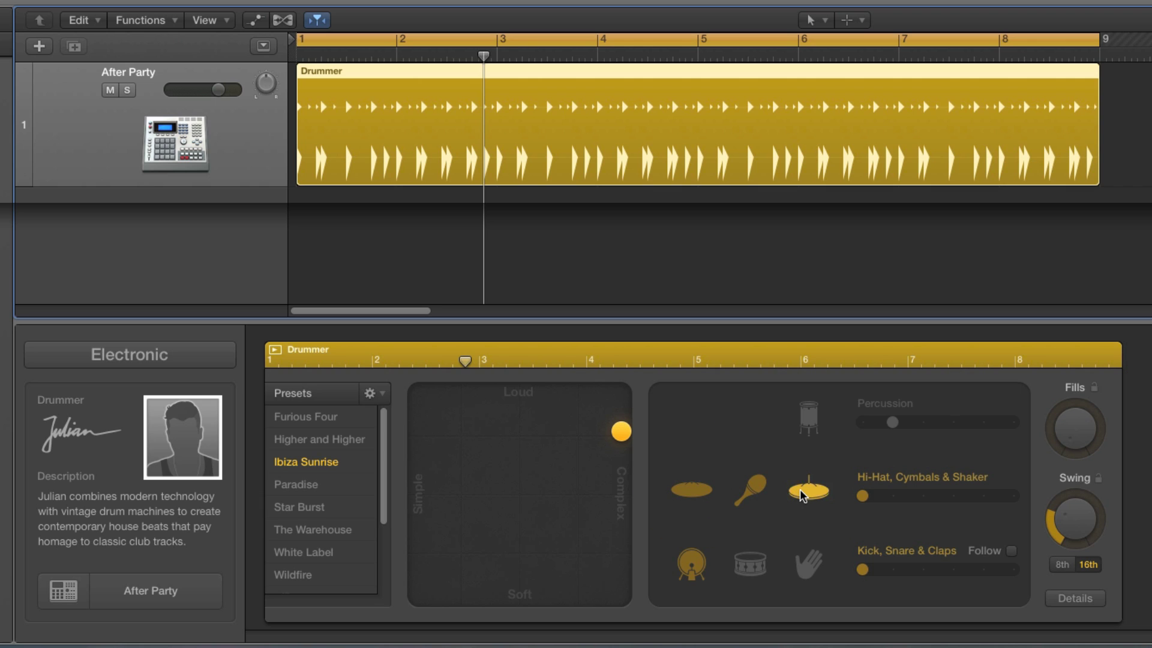
left_click(804, 491)
left_click(750, 487)
left_click(692, 489)
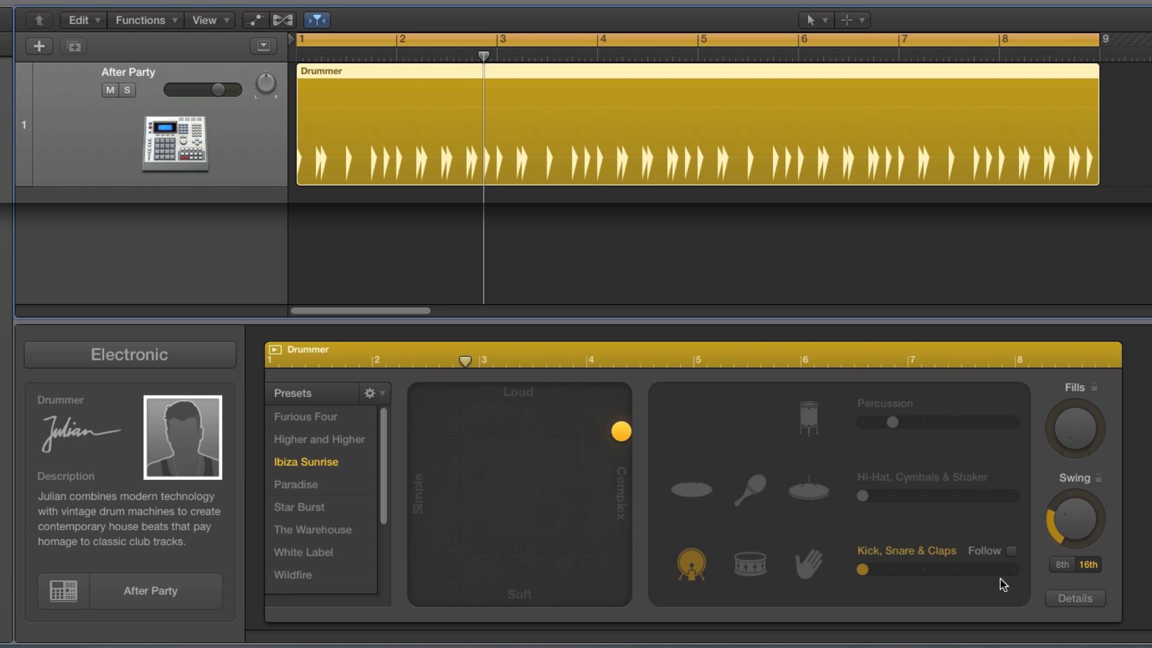
Step: Try adding and then removing percussion, hand claps and snare from the kit
left_click(809, 418)
left_click(809, 562)
left_click(751, 566)
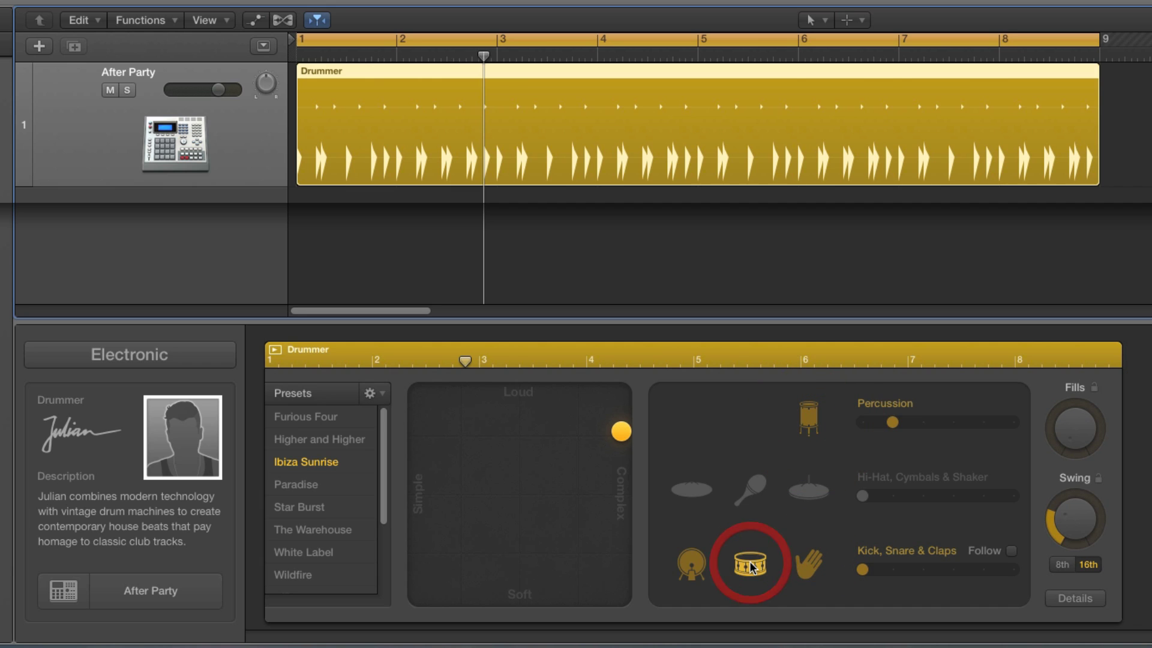
left_click(805, 564)
left_click(761, 564)
left_click(809, 418)
Step: Lower Phrase Variation slightly, then enable shaker and hi-hat in the playing kit
left_click(1056, 601)
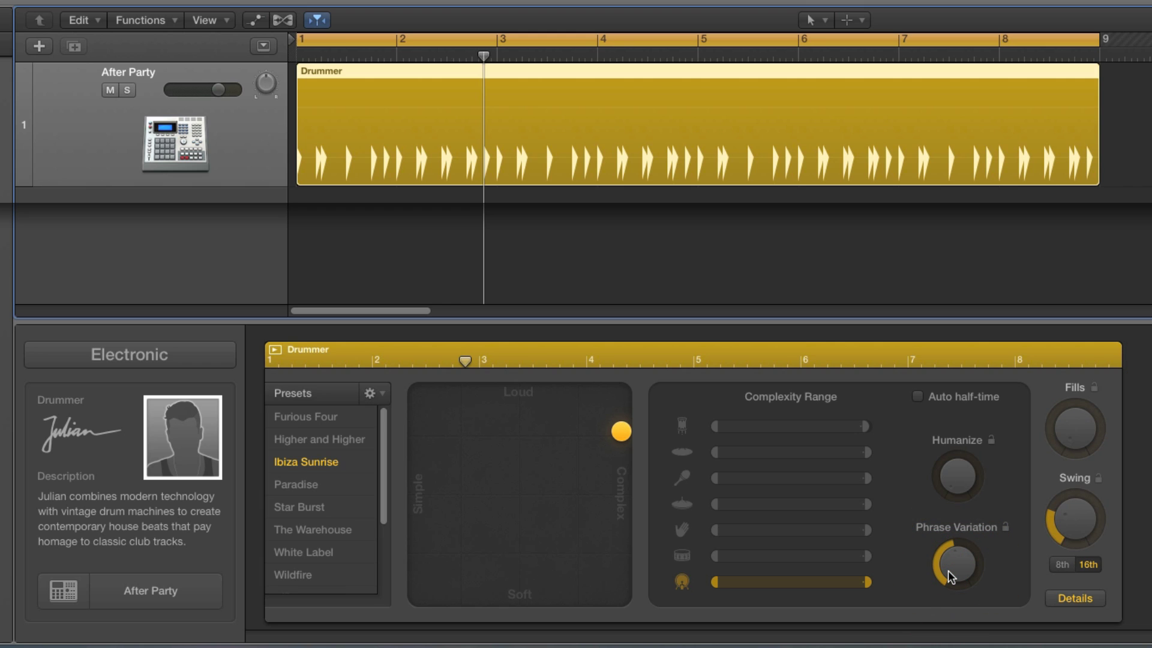
left_click_drag(948, 570, 948, 574)
left_click(1059, 598)
left_click(757, 495)
left_click(809, 492)
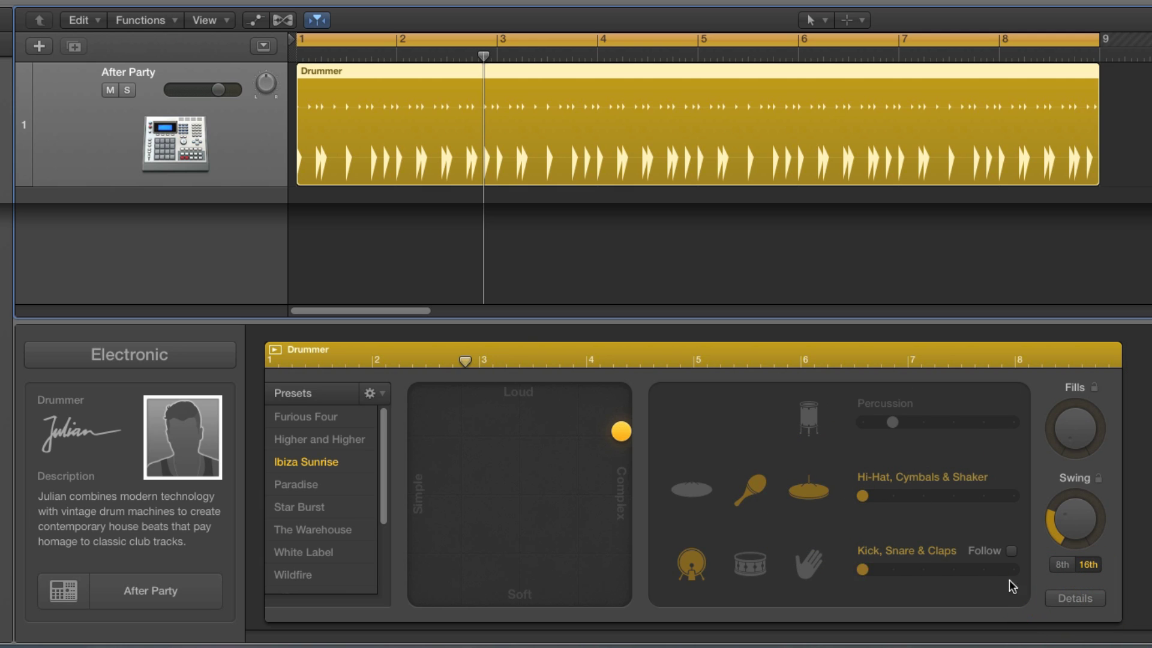
left_click(1063, 600)
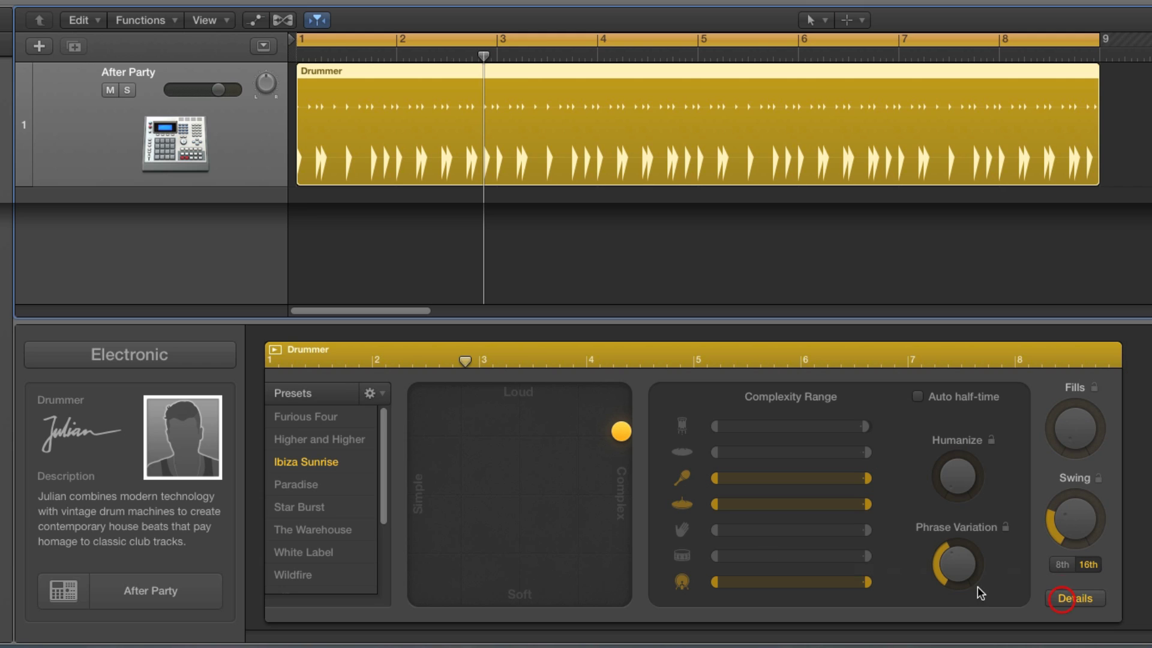
Step: Simplify the beat slightly, cap hi-hat complexity near half and kick near three quarters, raise Phrase Variation
left_click_drag(610, 437, 580, 439)
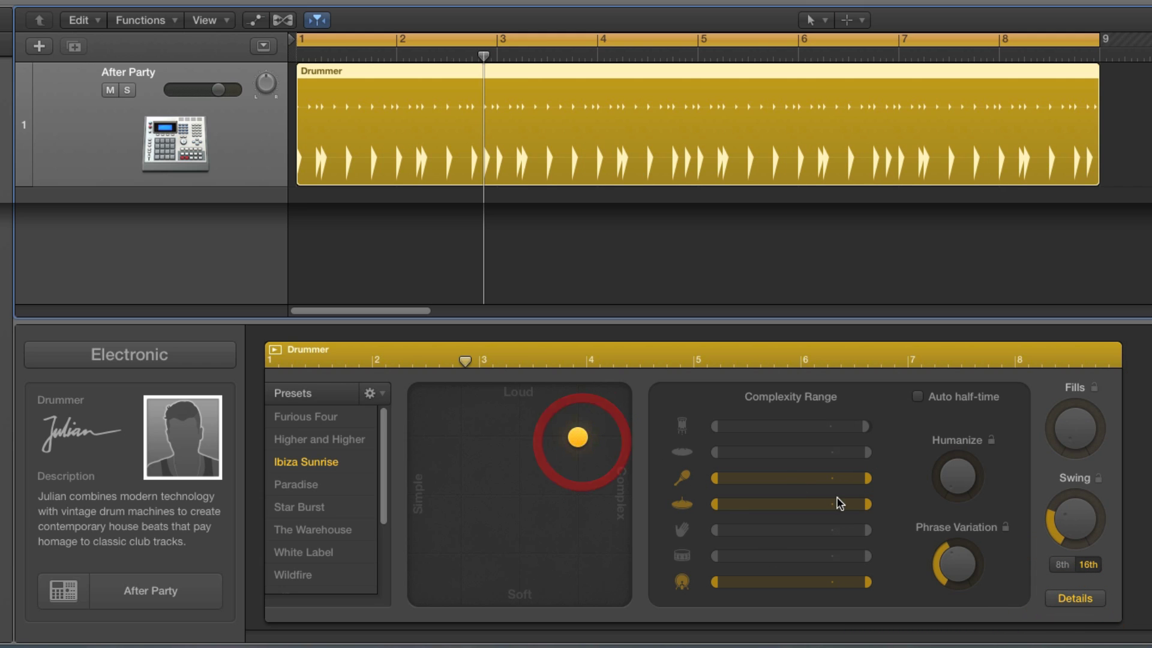
left_click_drag(867, 504, 803, 509)
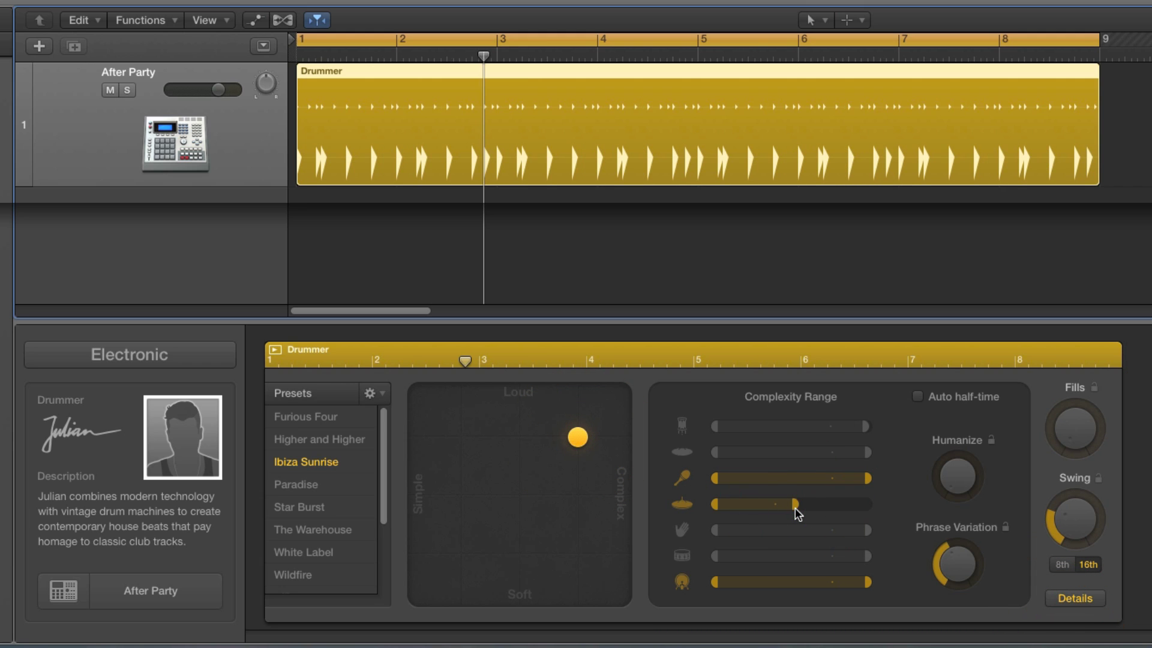
left_click_drag(869, 583, 823, 586)
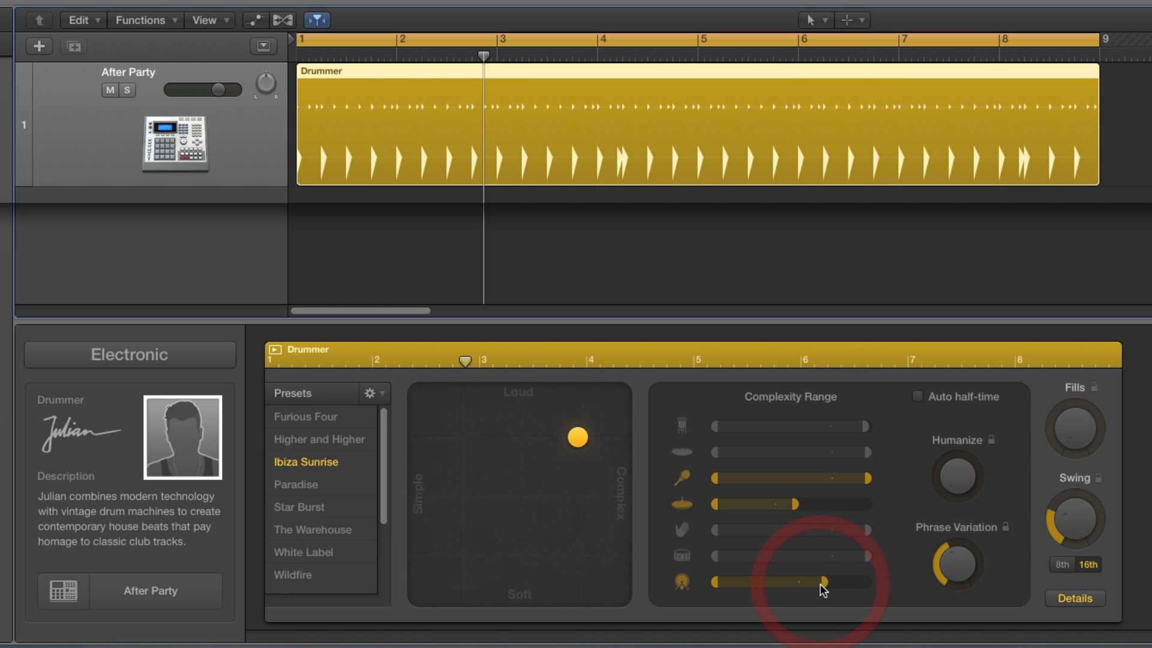
left_click(947, 533)
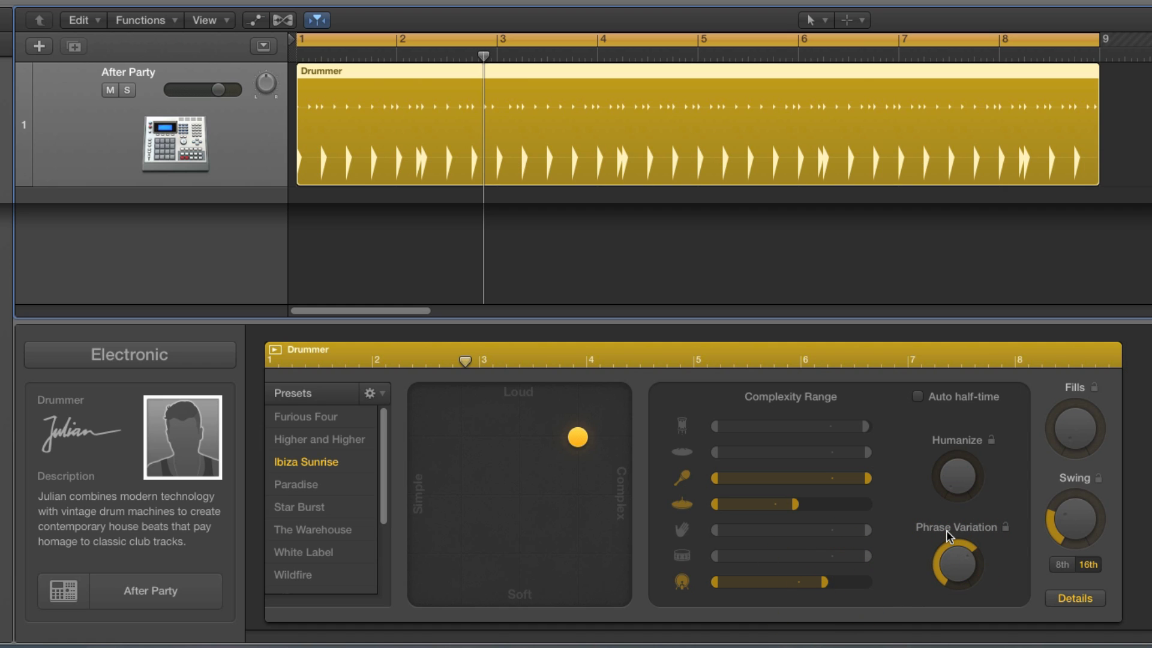